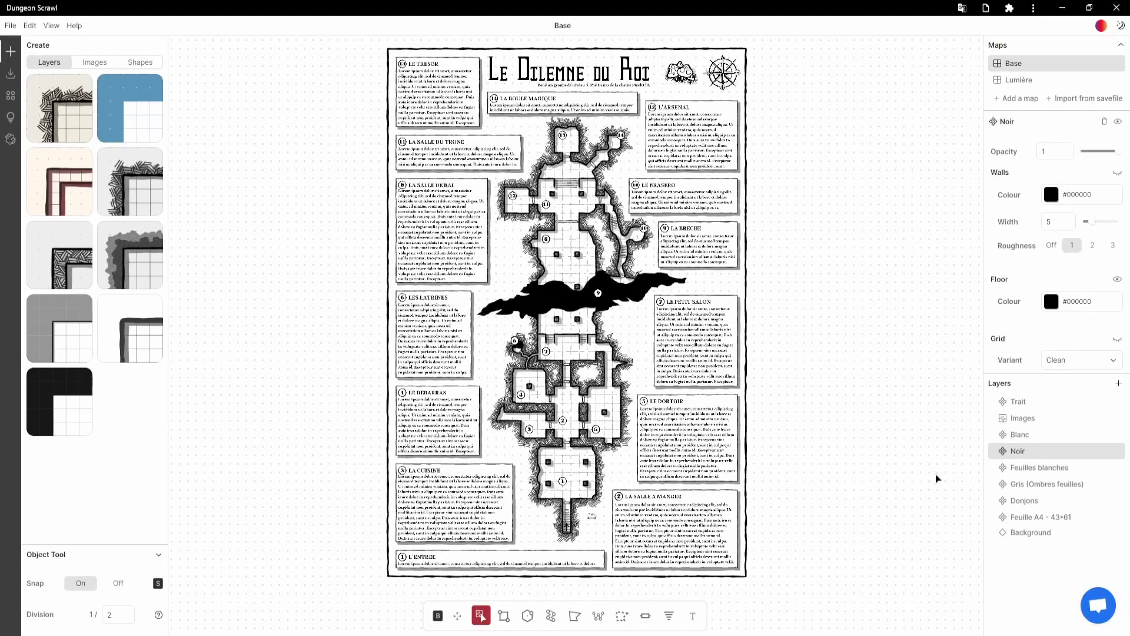
Step: Switch the interface to the dark theme
left_click(1121, 27)
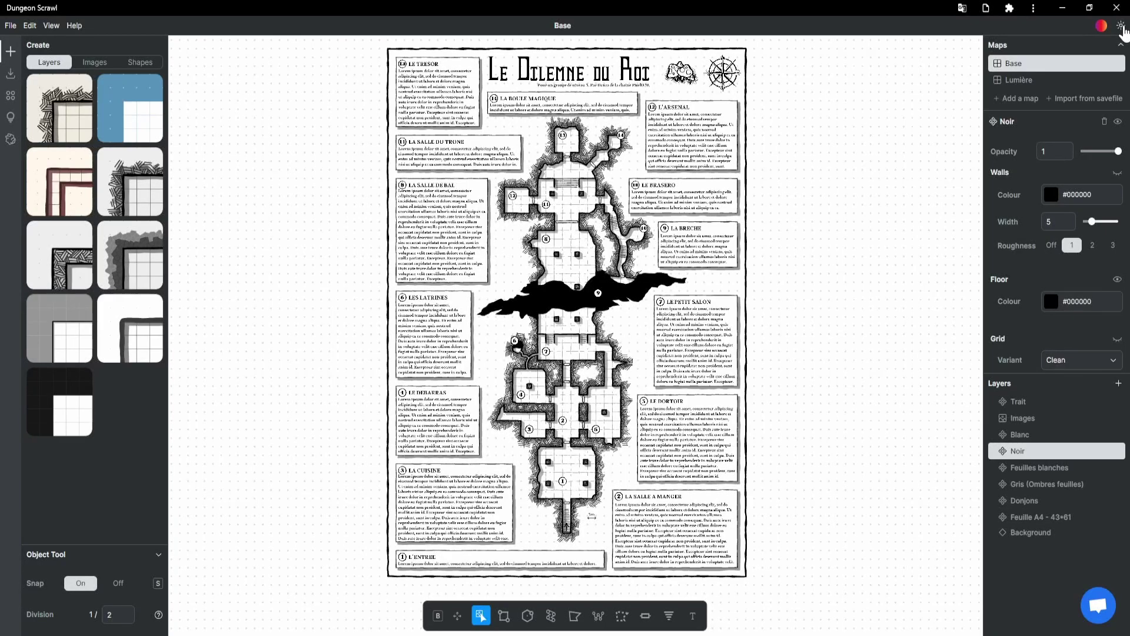
Step: Set the Base map's export type to PDF and shrink the export area to 47×65 cells around the page frame
left_click(10, 75)
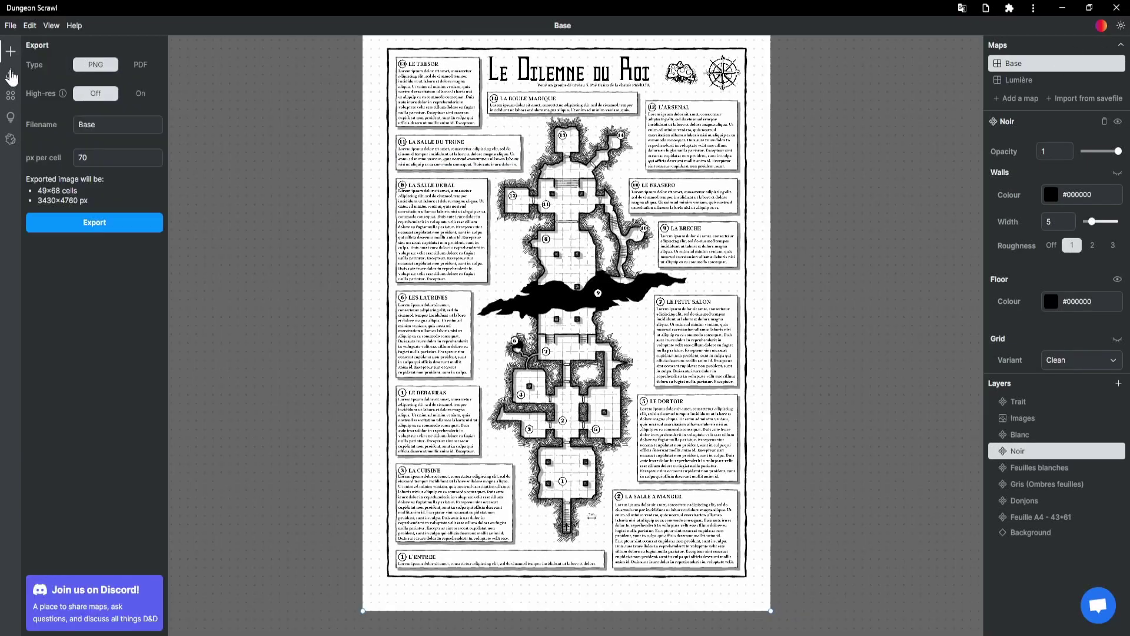
left_click(149, 68)
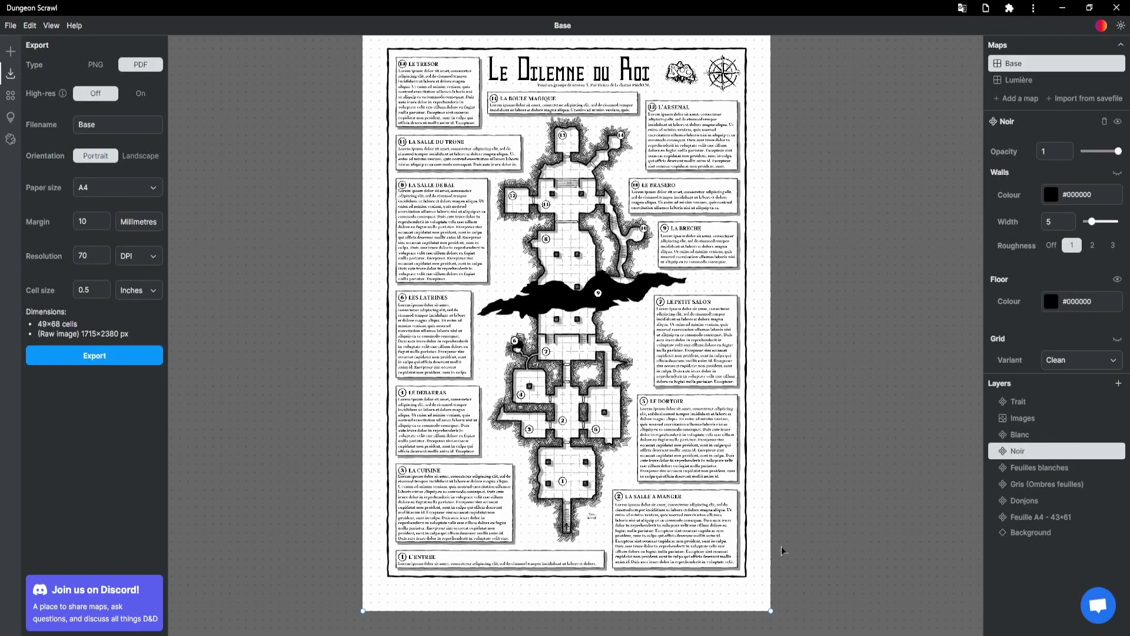
left_click_drag(771, 611, 753, 586)
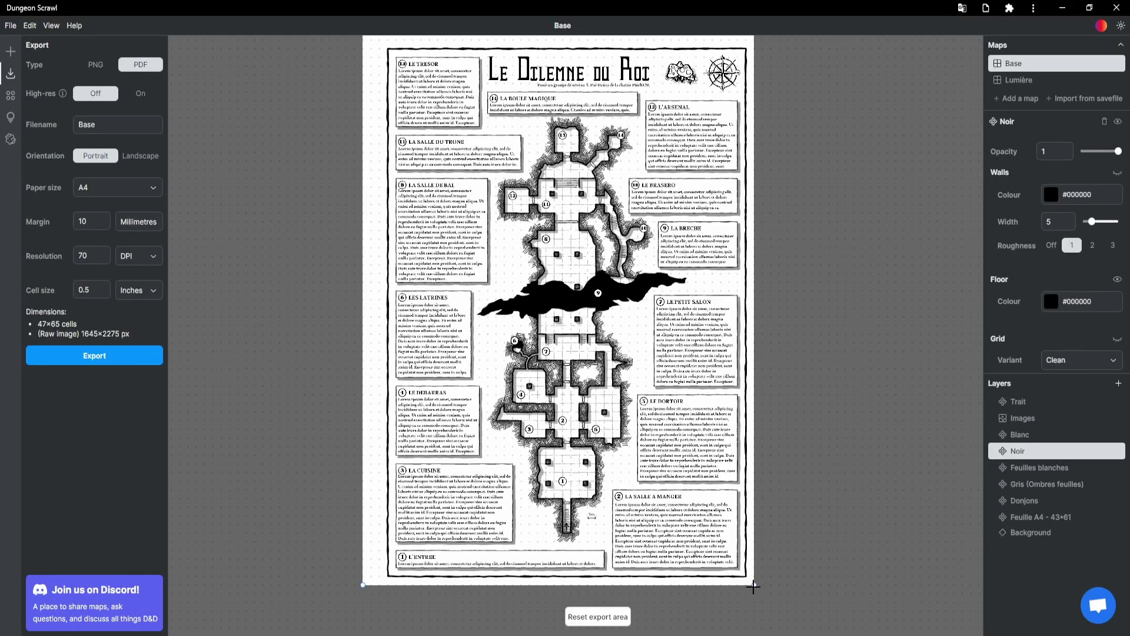
Step: Overlay the Base map with a beige and then a pinkish paper texture, setting the texture scale to 1.7
left_click(11, 140)
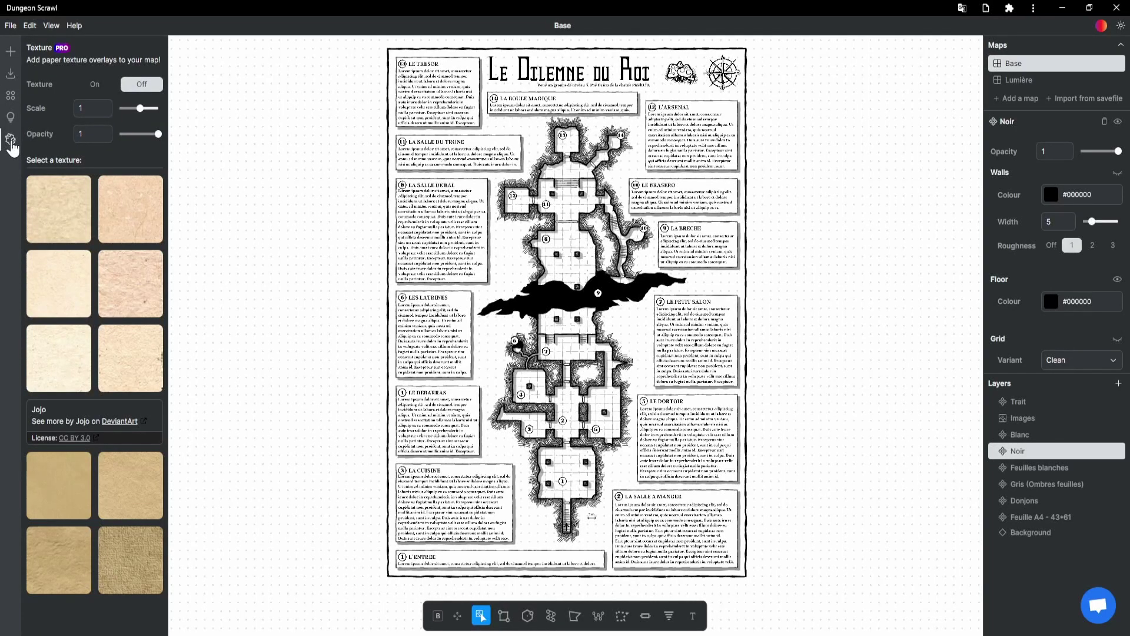
left_click(46, 210)
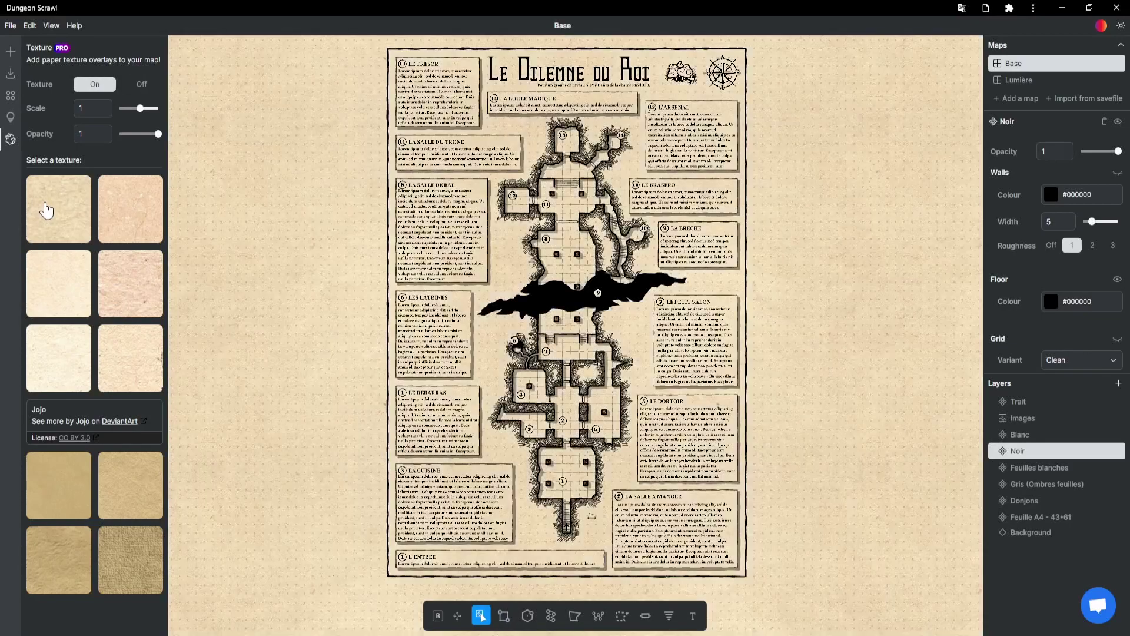
scroll(762, 201, "up", 6)
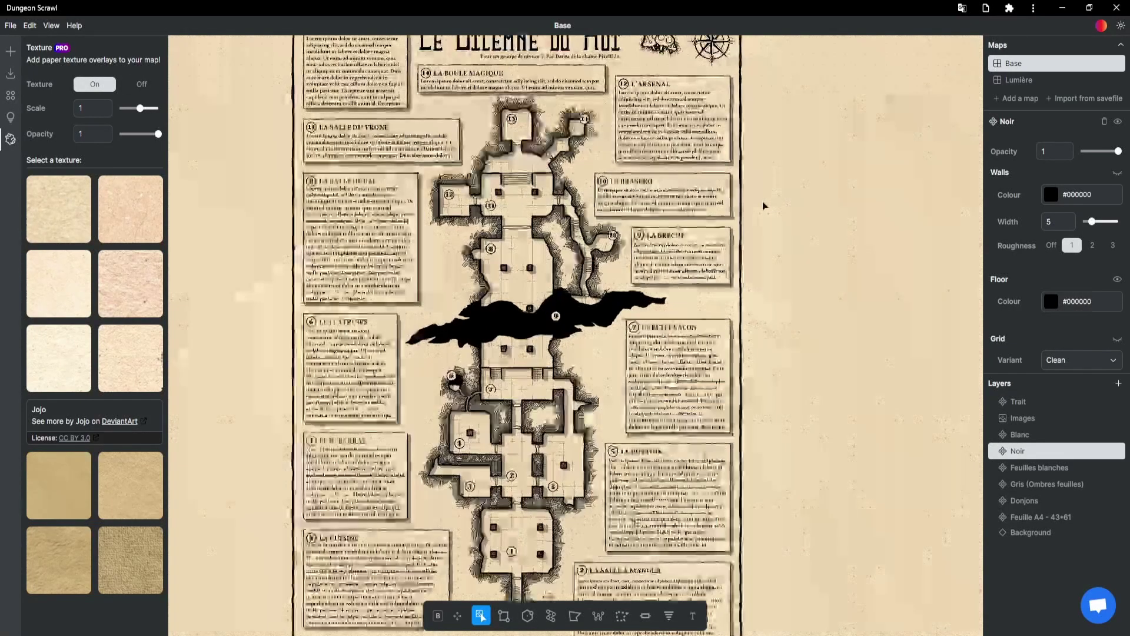
scroll(656, 224, "down", 6)
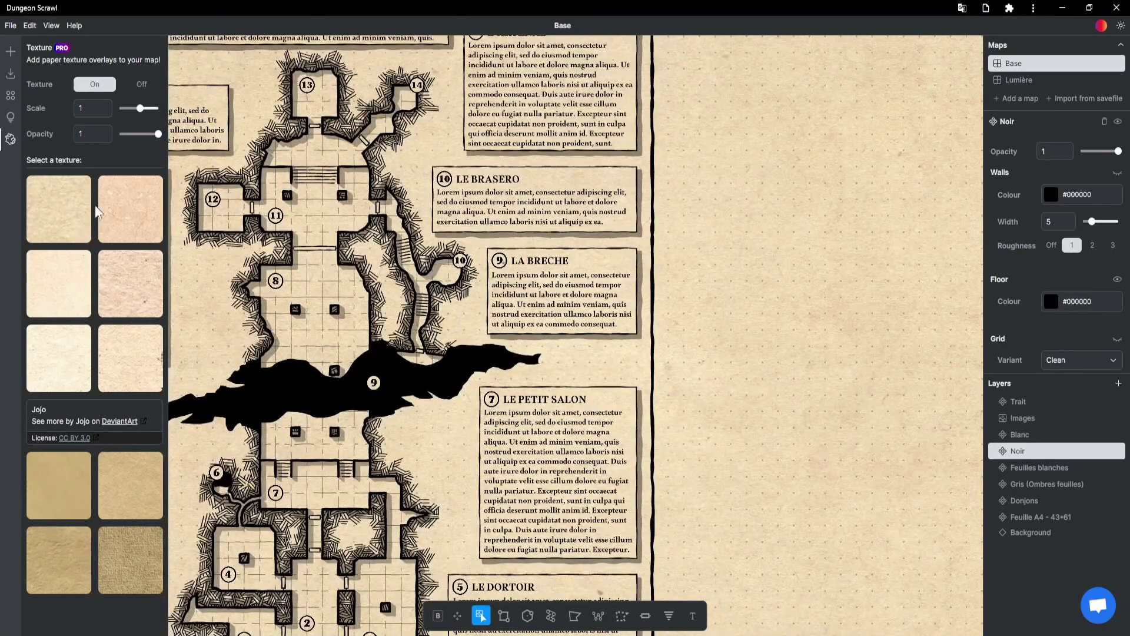
left_click_drag(139, 109, 156, 118)
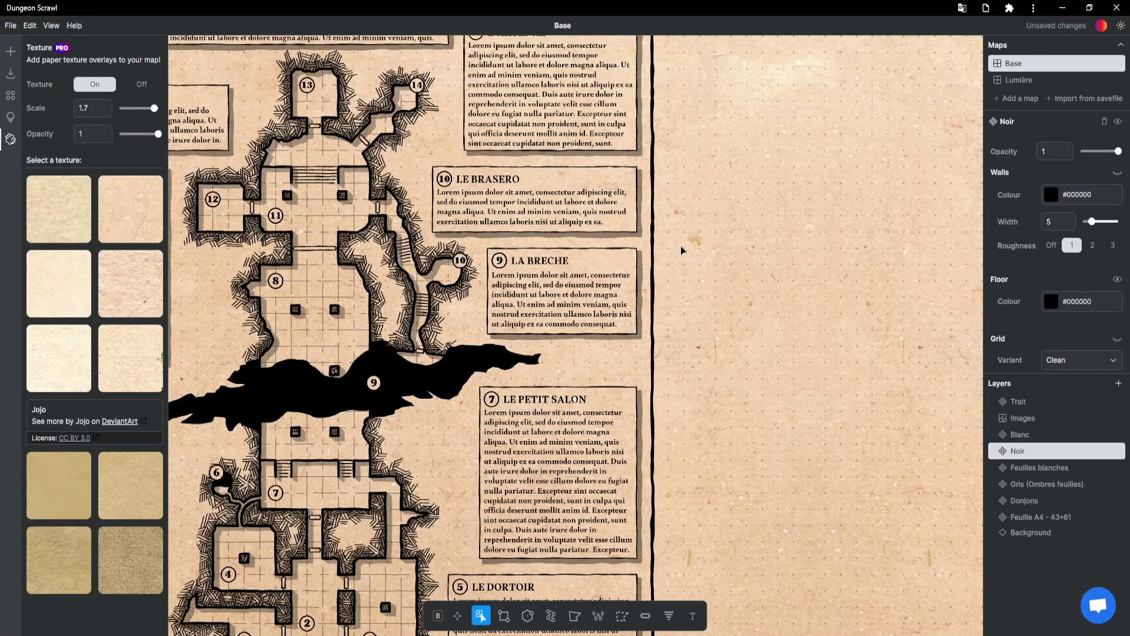
scroll(681, 246, "down", 5)
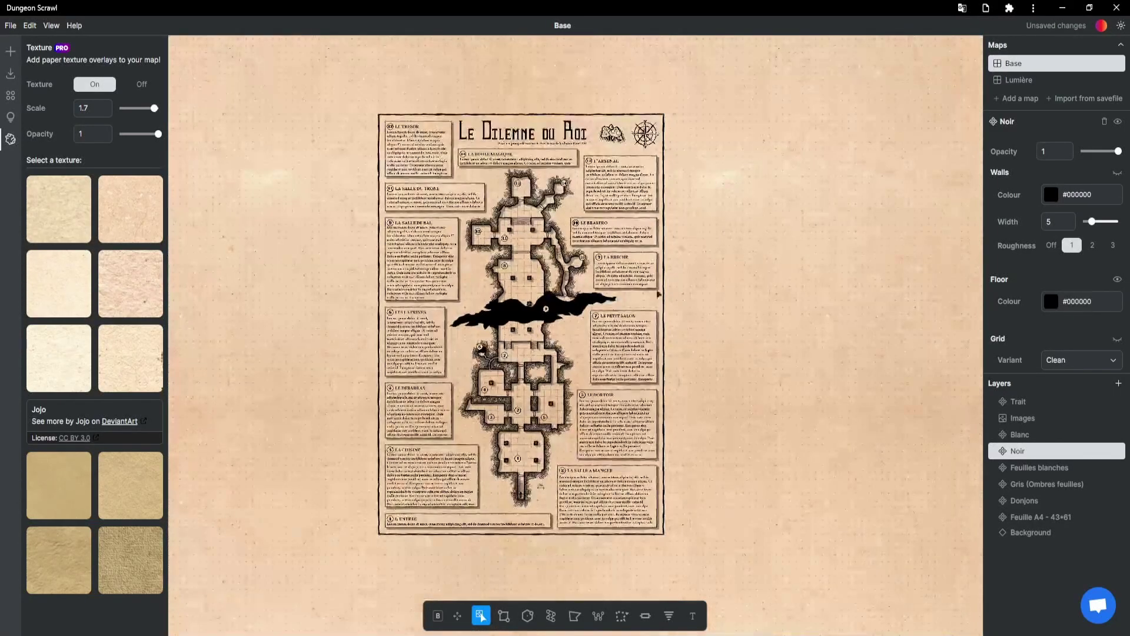
scroll(577, 332, "up", 1)
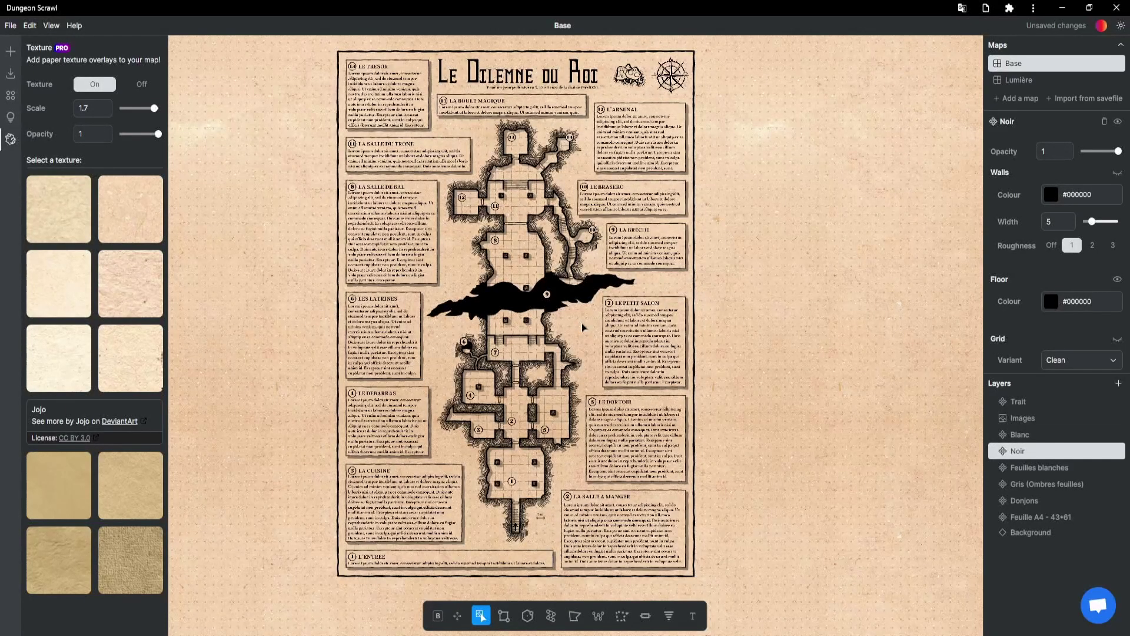
Step: In the Lumière map's lighting, try the room 8 light in several spots and leave it centred just below the upper pillars
left_click(13, 119)
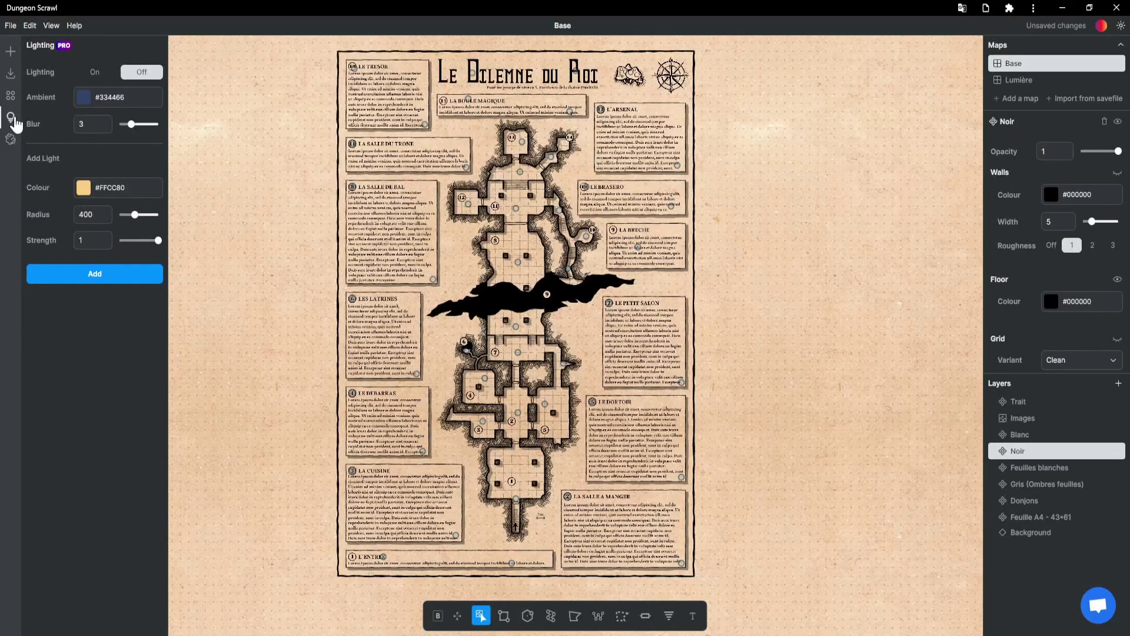
left_click(1026, 80)
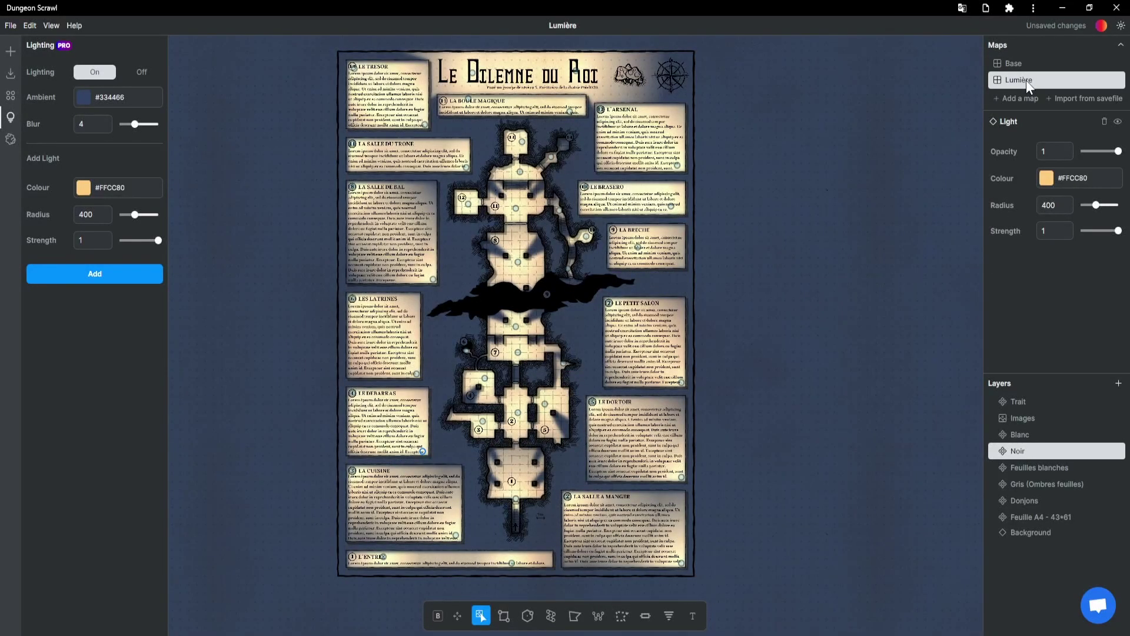
scroll(517, 269, "up", 5)
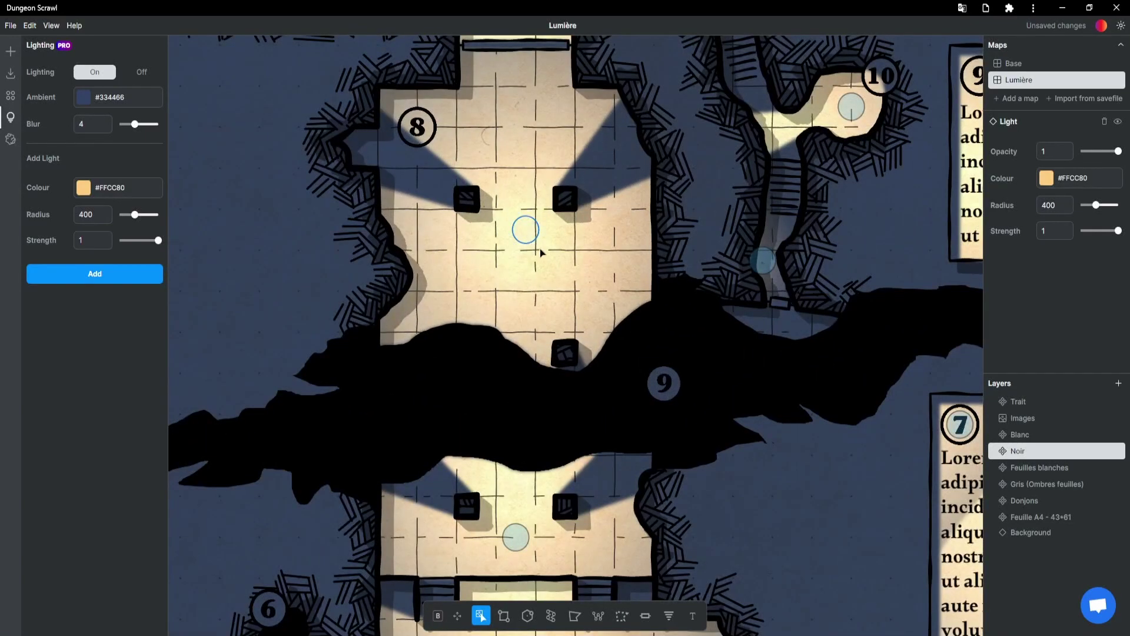
left_click_drag(526, 233, 565, 250)
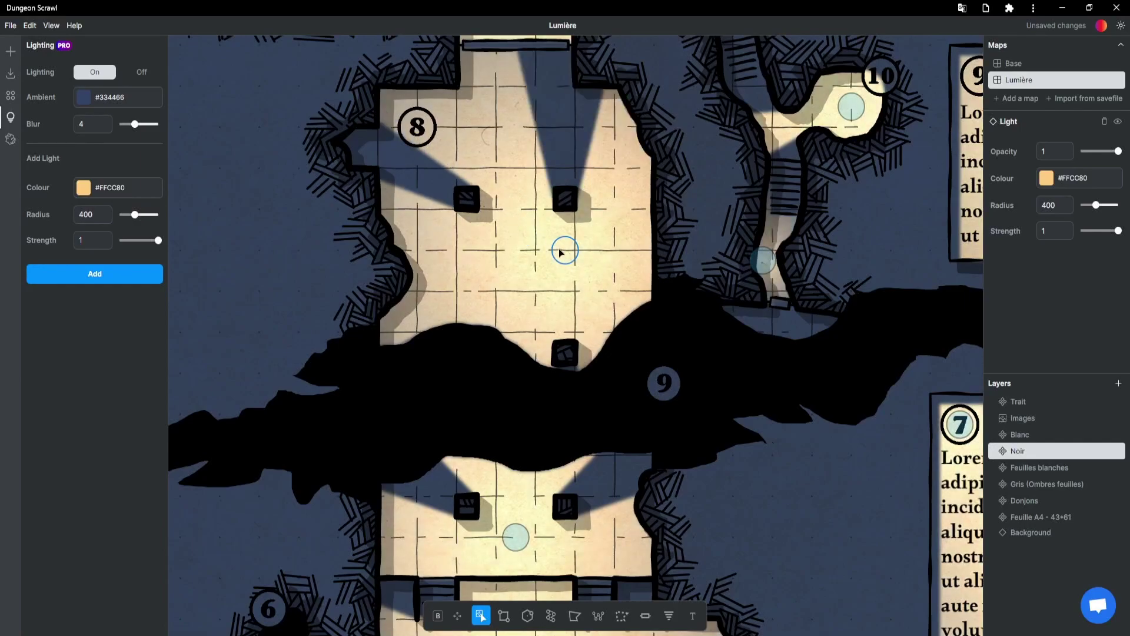
left_click(612, 229)
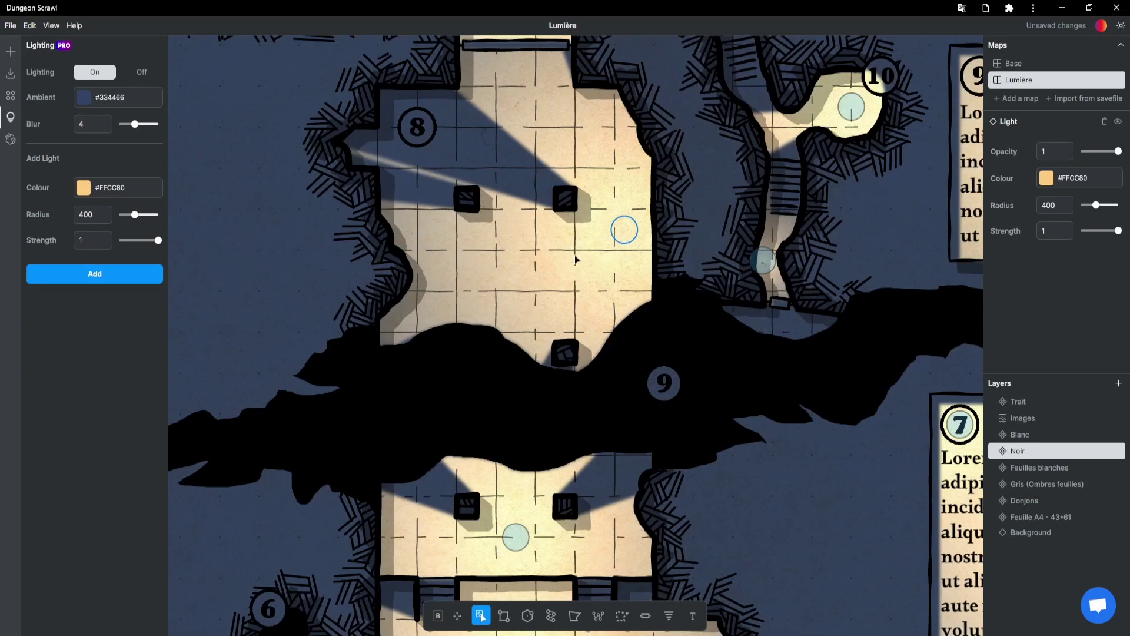
left_click(527, 253)
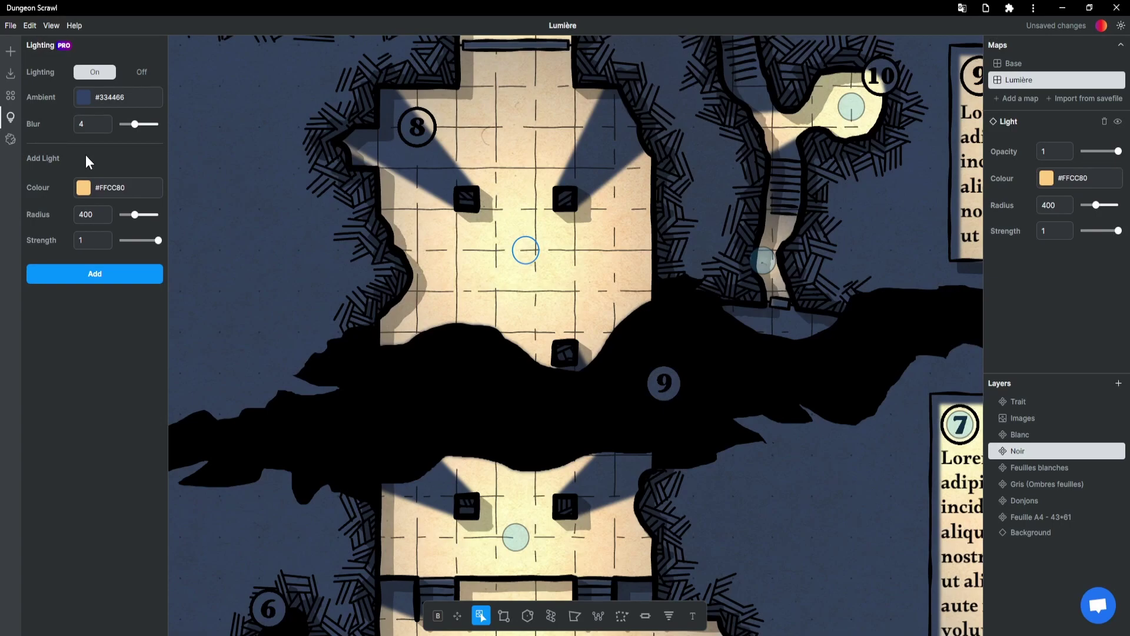
Step: Examine how the lights and shadows fall across the rooms and text boxes of the Lumière map
scroll(442, 270, "down", 5)
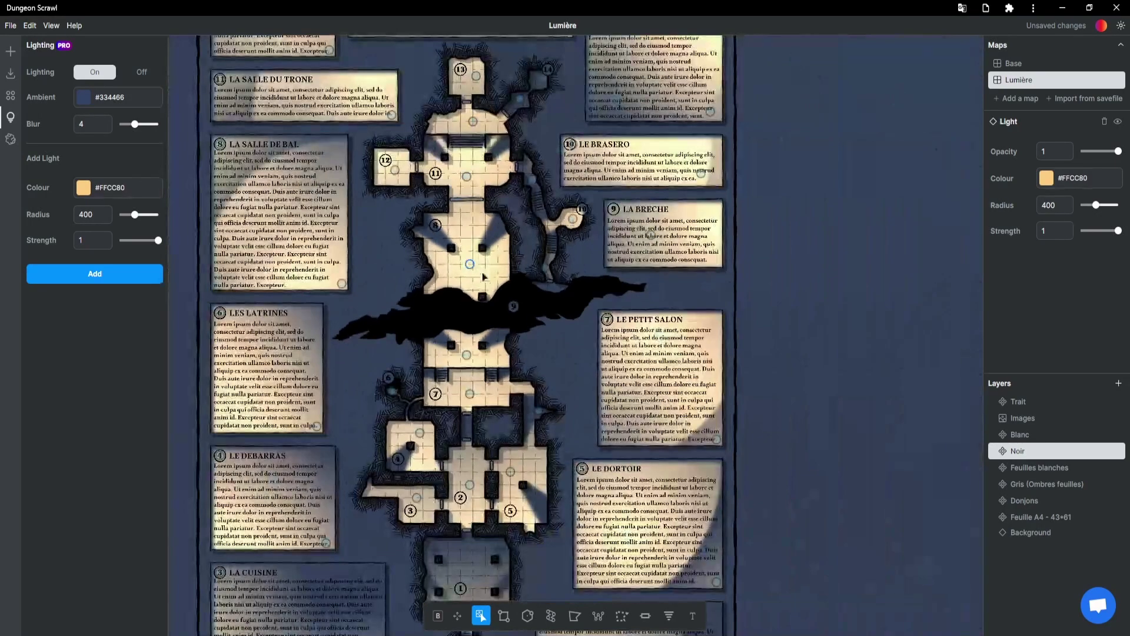
scroll(483, 277, "down", 2)
scroll(354, 342, "up", 6)
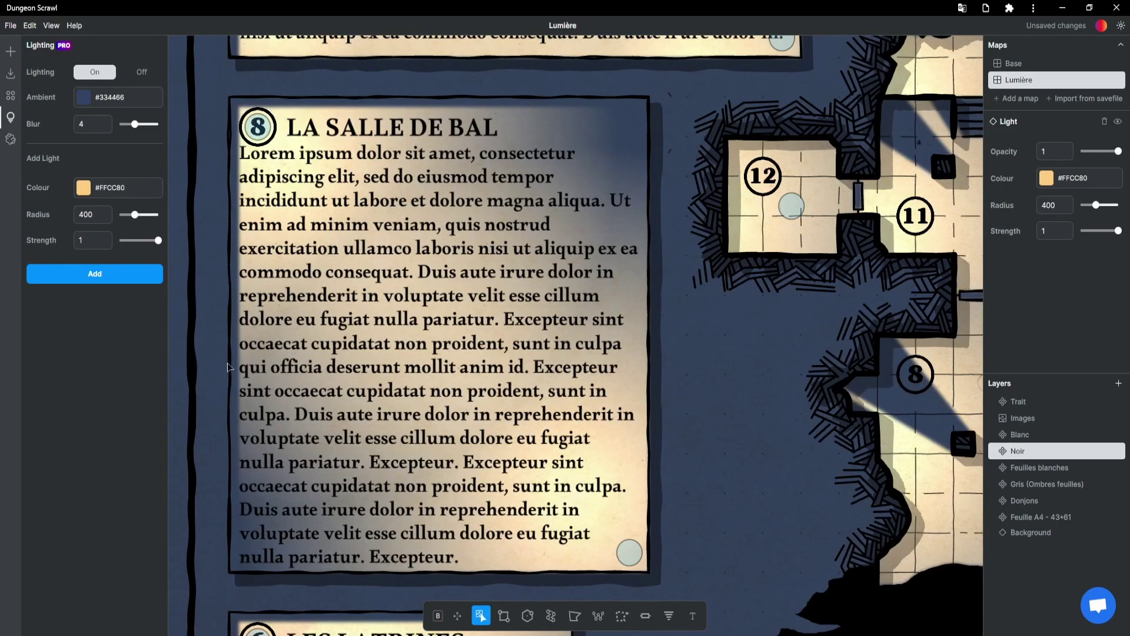
scroll(689, 346, "down", 3)
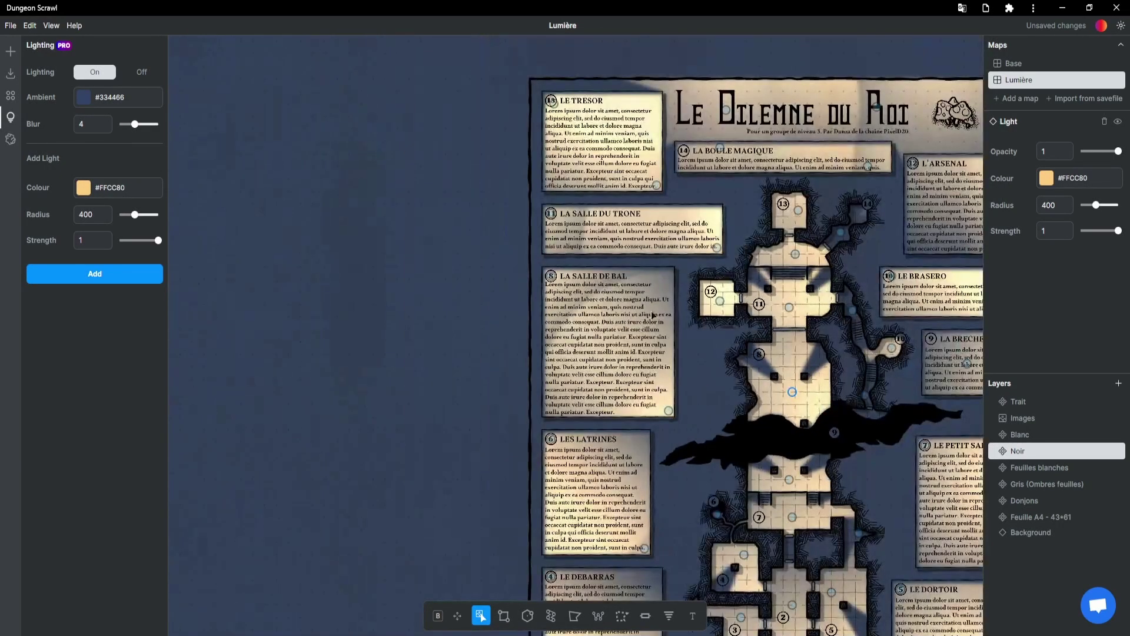
scroll(653, 312, "right", 4)
scroll(641, 303, "down", 2)
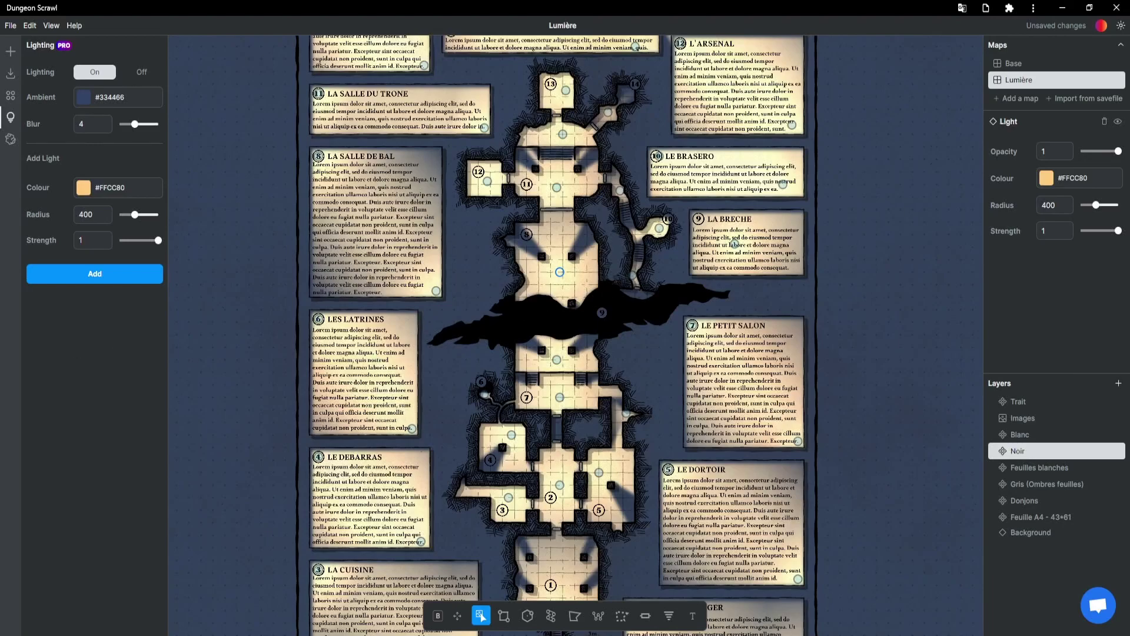
scroll(370, 322, "down", 5)
scroll(370, 320, "down", 3)
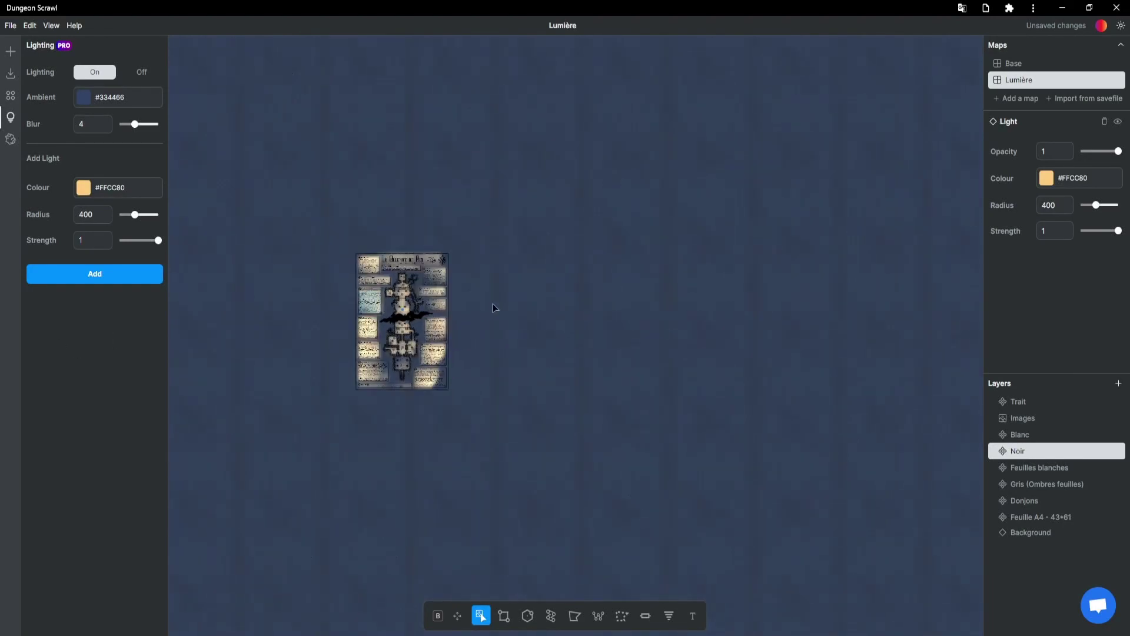
Step: Return to the Base map and turn off its paper texture
left_click(1043, 63)
double_click(1044, 65)
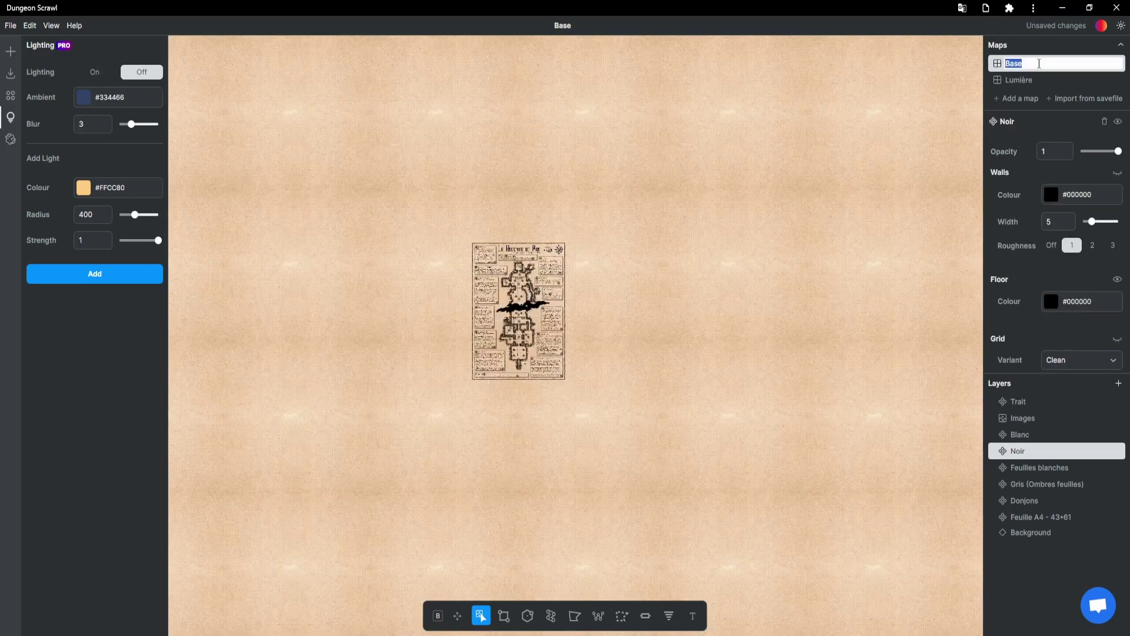
left_click(10, 139)
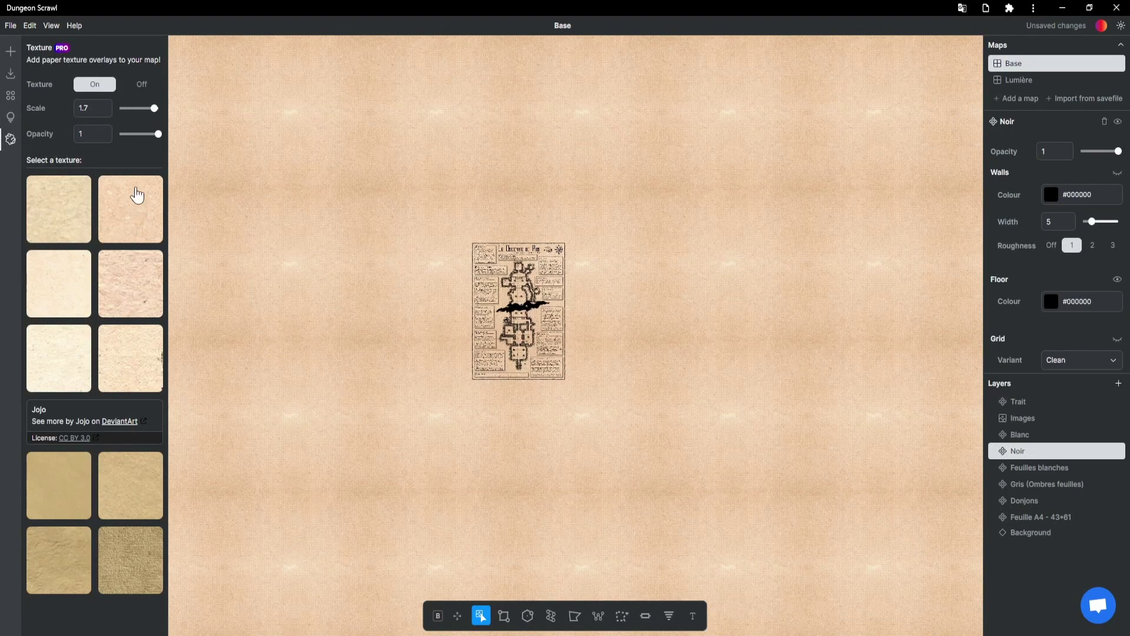
left_click(143, 86)
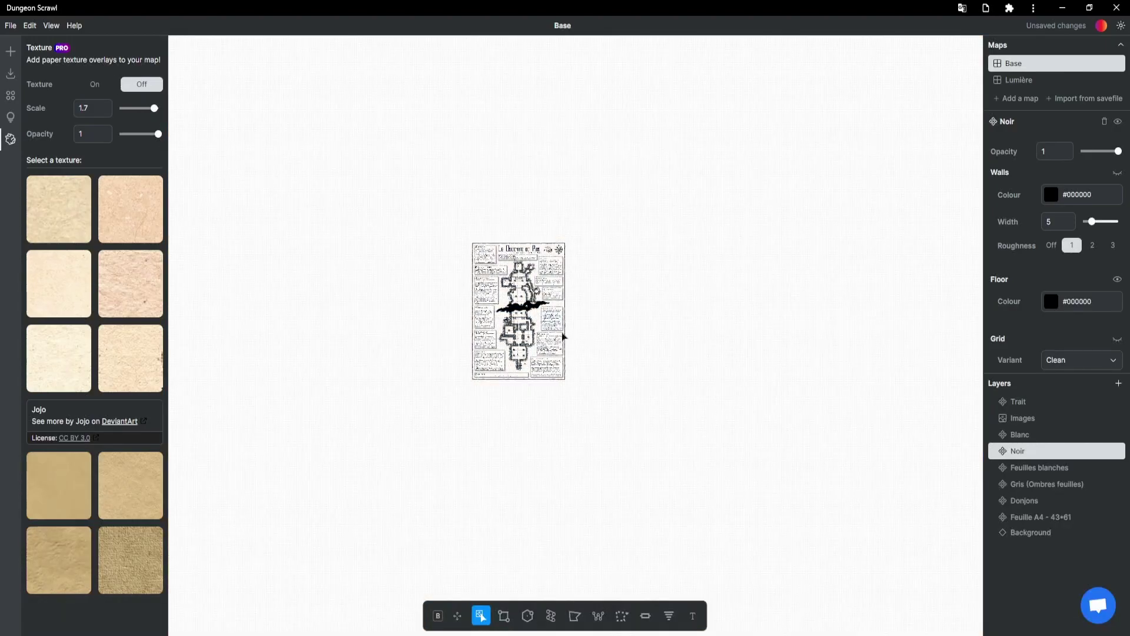
left_click_drag(639, 315, 768, 327)
scroll(646, 327, "up", 5)
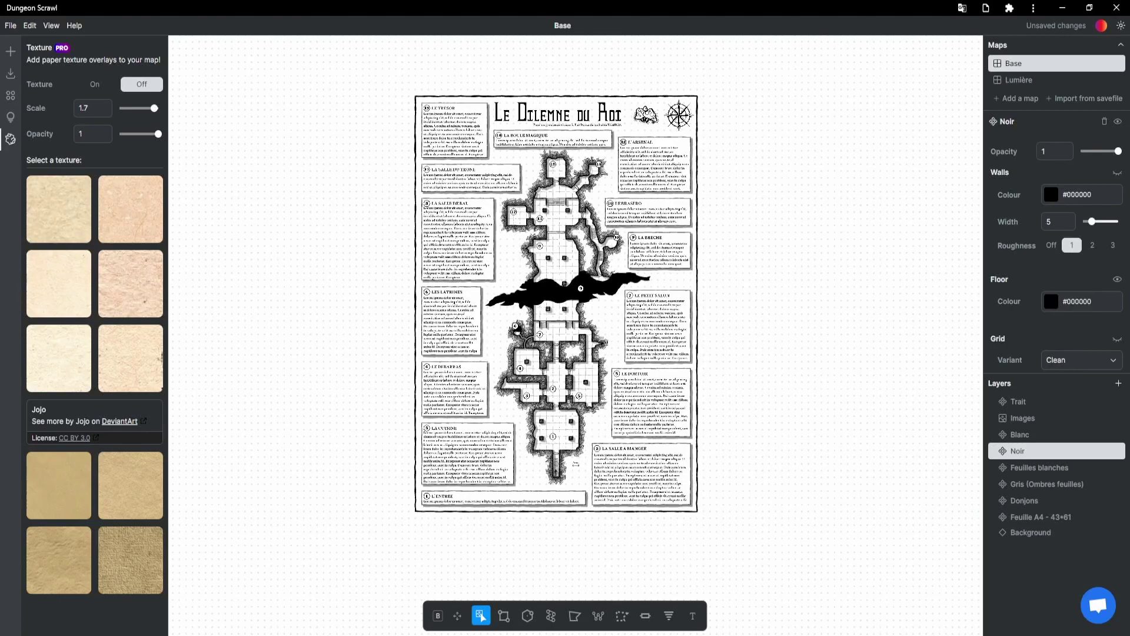
Step: Reopen the export settings and inspect the Base map within the PDF export area
left_click(10, 73)
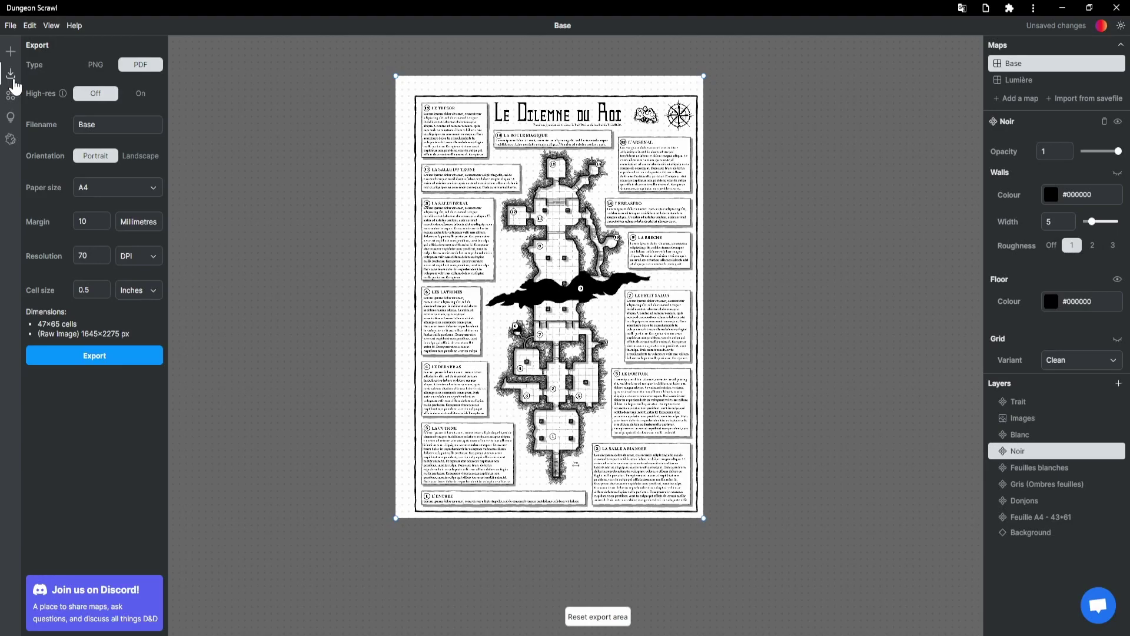
scroll(587, 259, "up", 5)
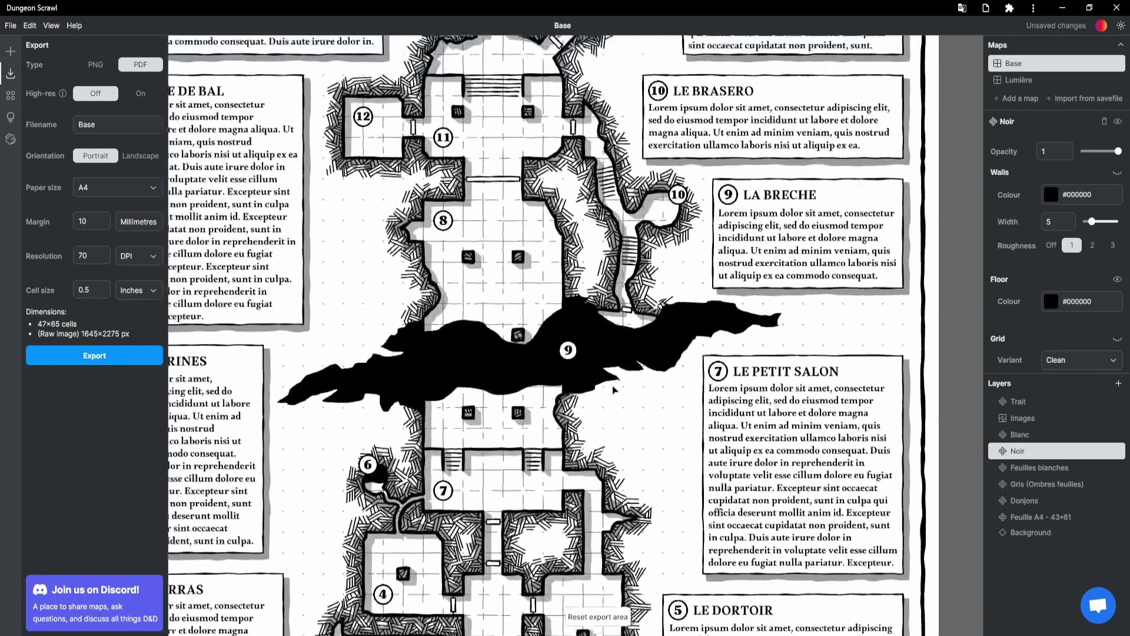
left_click_drag(614, 389, 661, 447)
scroll(681, 443, "down", 6)
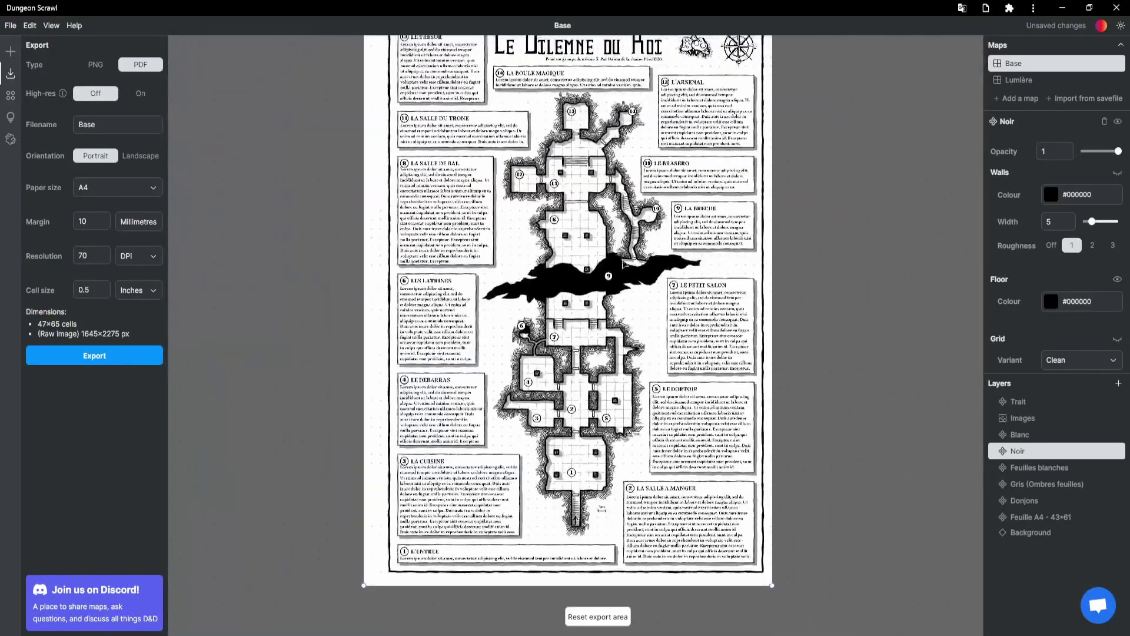
left_click_drag(624, 264, 643, 304)
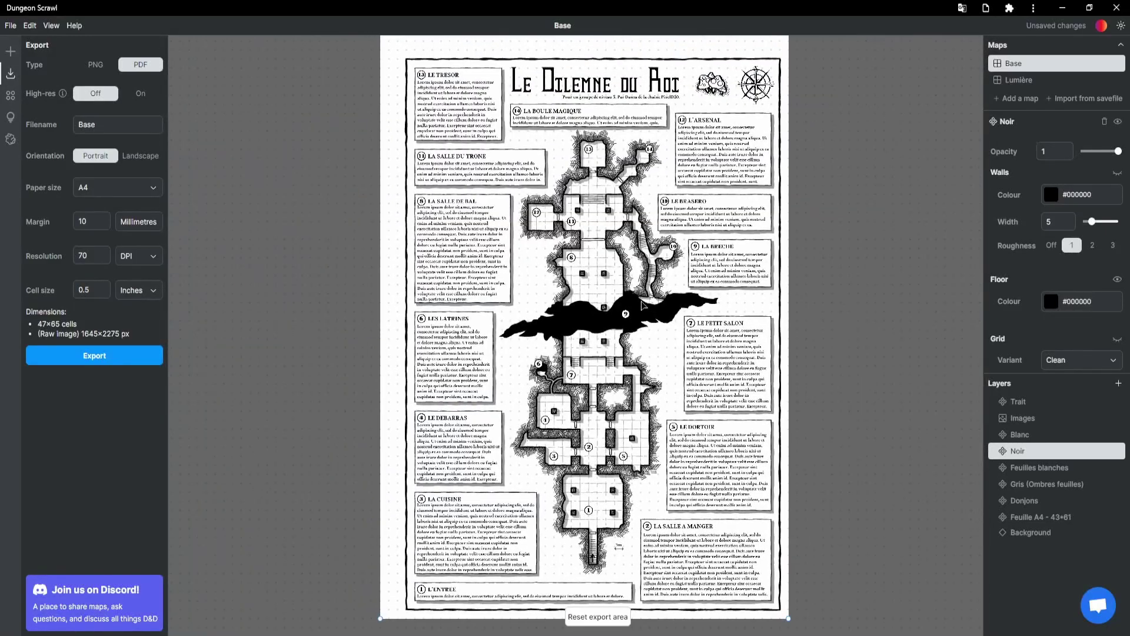